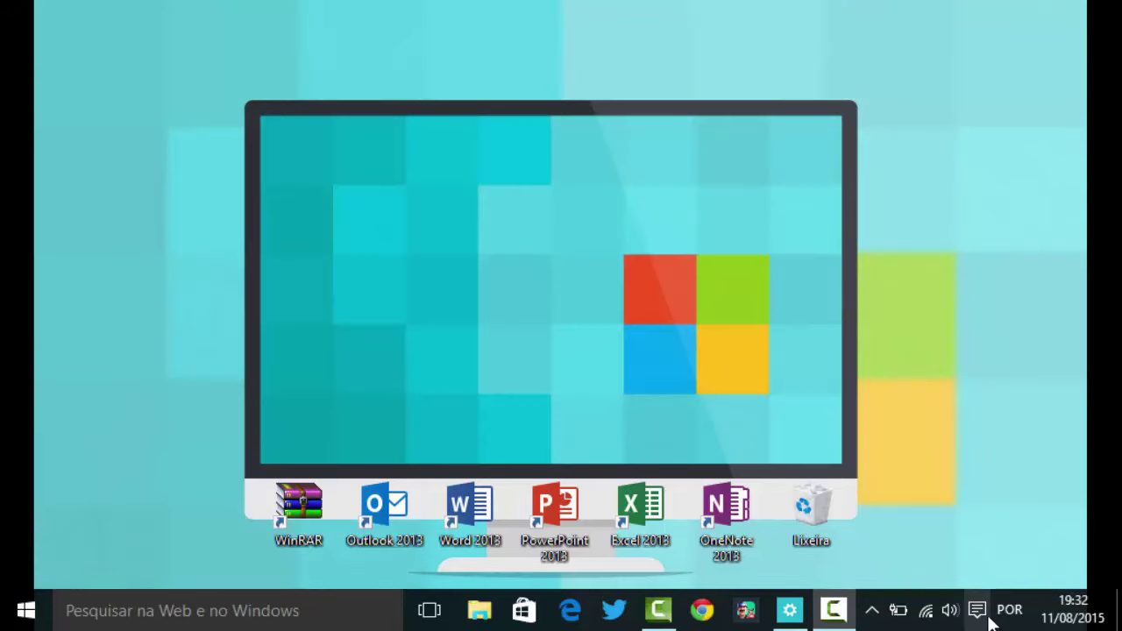
Dismiss Action Center and return Settings to its Configurações home page listing all categories
{"action": "left_click", "coordinate": [978, 611]}
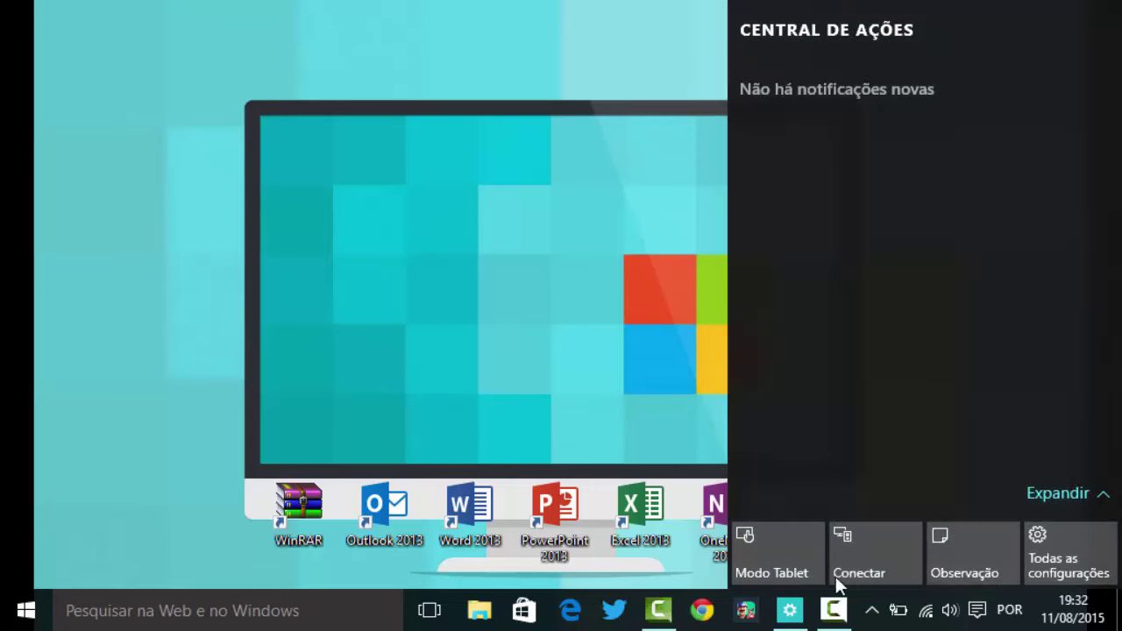
{"action": "left_click", "coordinate": [741, 605]}
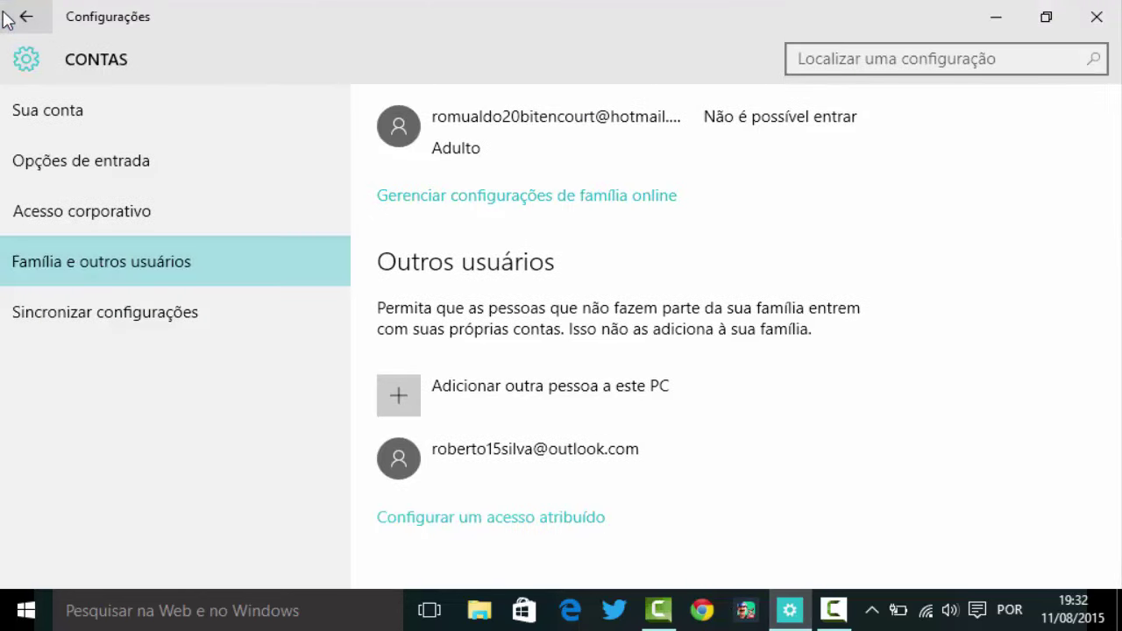
{"action": "left_click", "coordinate": [25, 16]}
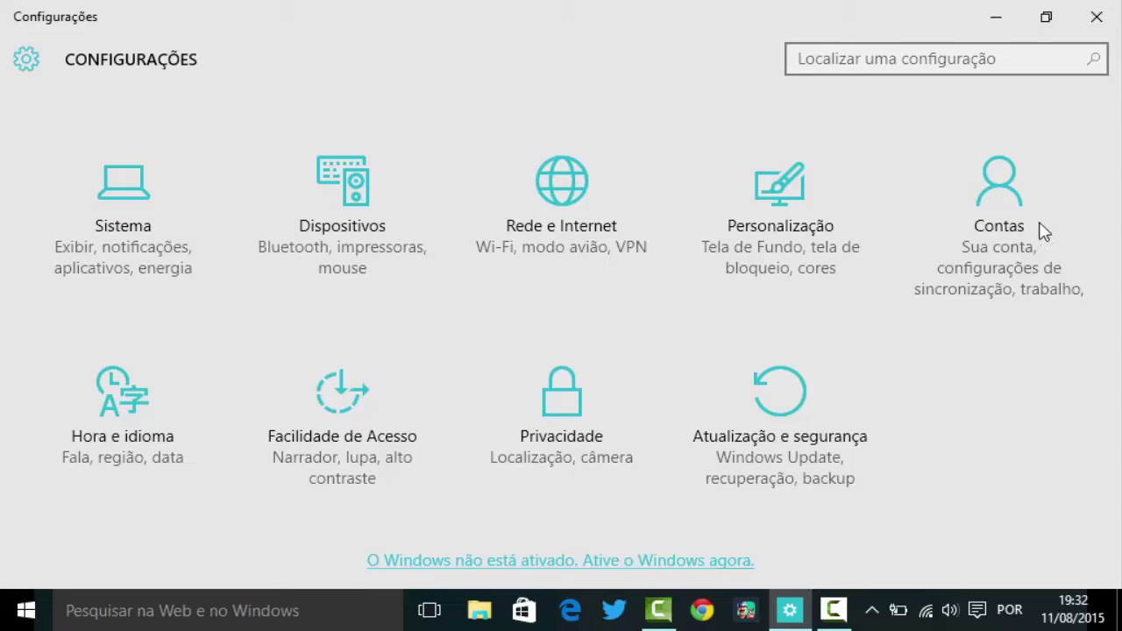
Open Contas and look through the Sua conta details, profile picture and other accounts options
{"action": "left_click", "coordinate": [991, 210]}
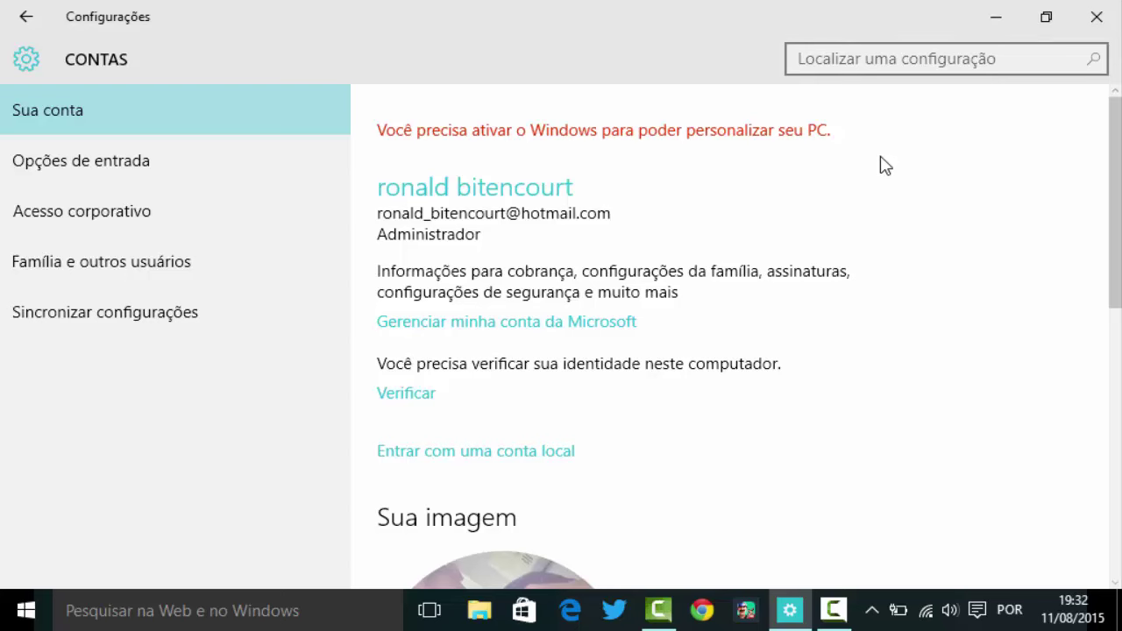
{"action": "scroll", "coordinate": [601, 138], "scroll_direction": "down", "scroll_amount": 5}
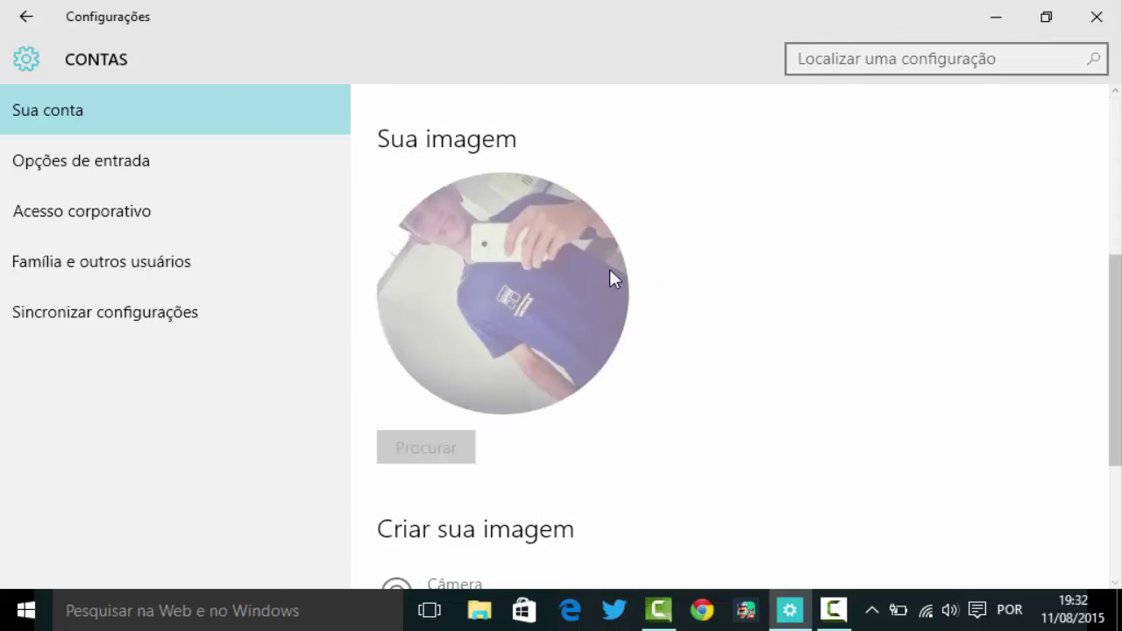
{"action": "scroll", "coordinate": [611, 277], "scroll_direction": "up", "scroll_amount": 3}
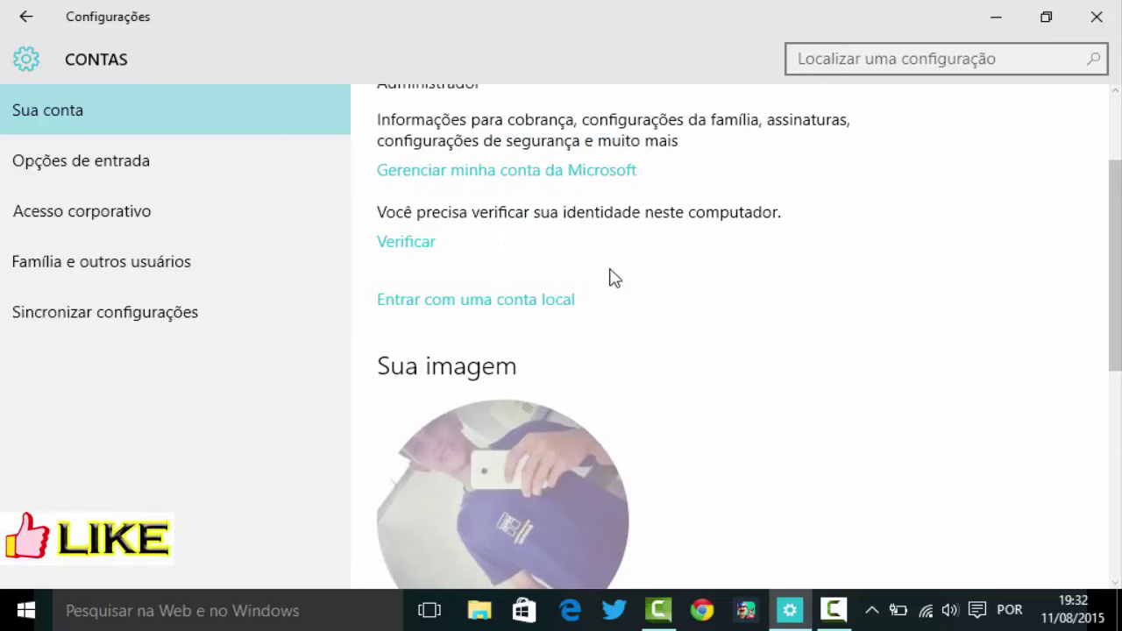
{"action": "scroll", "coordinate": [393, 246], "scroll_direction": "down", "scroll_amount": 4}
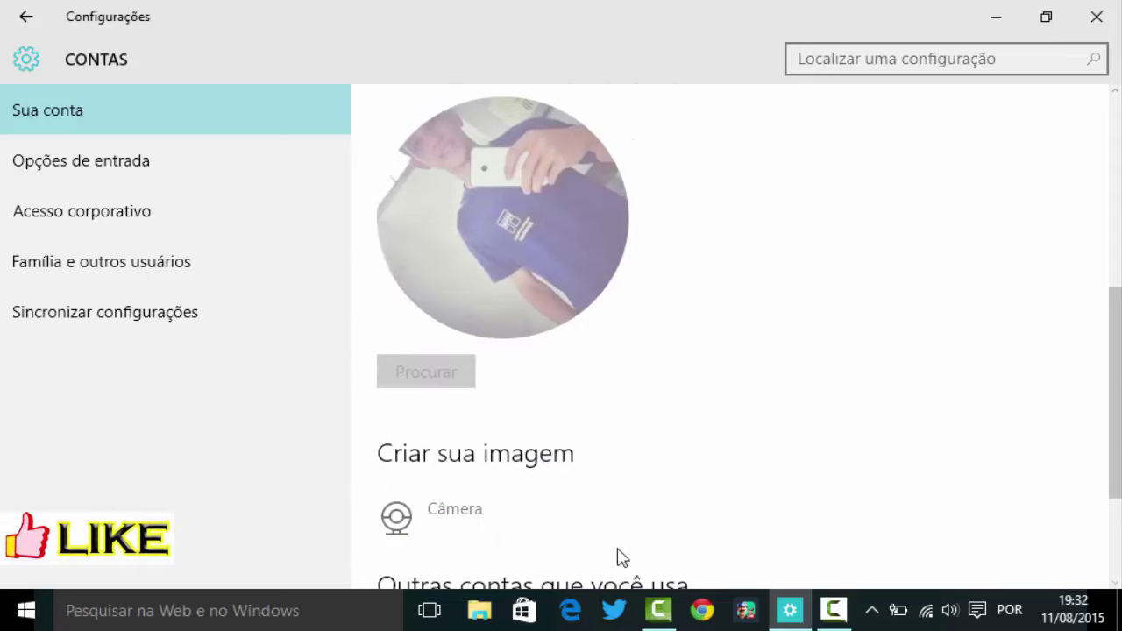
{"action": "scroll", "coordinate": [526, 342], "scroll_direction": "up", "scroll_amount": 2}
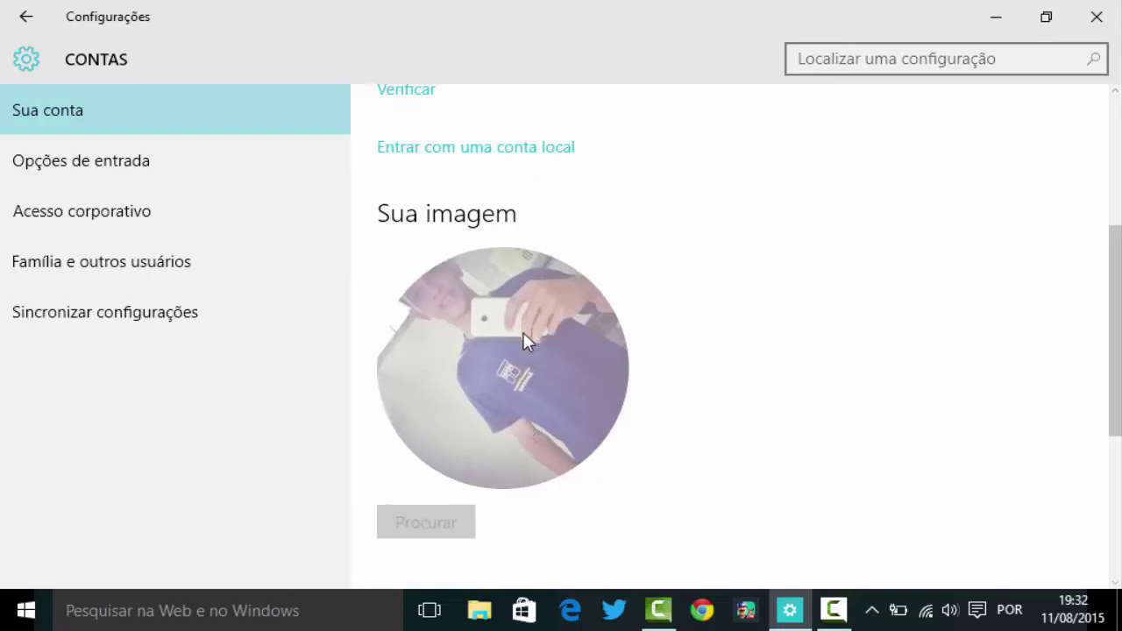
{"action": "scroll", "coordinate": [526, 342], "scroll_direction": "down", "scroll_amount": 4}
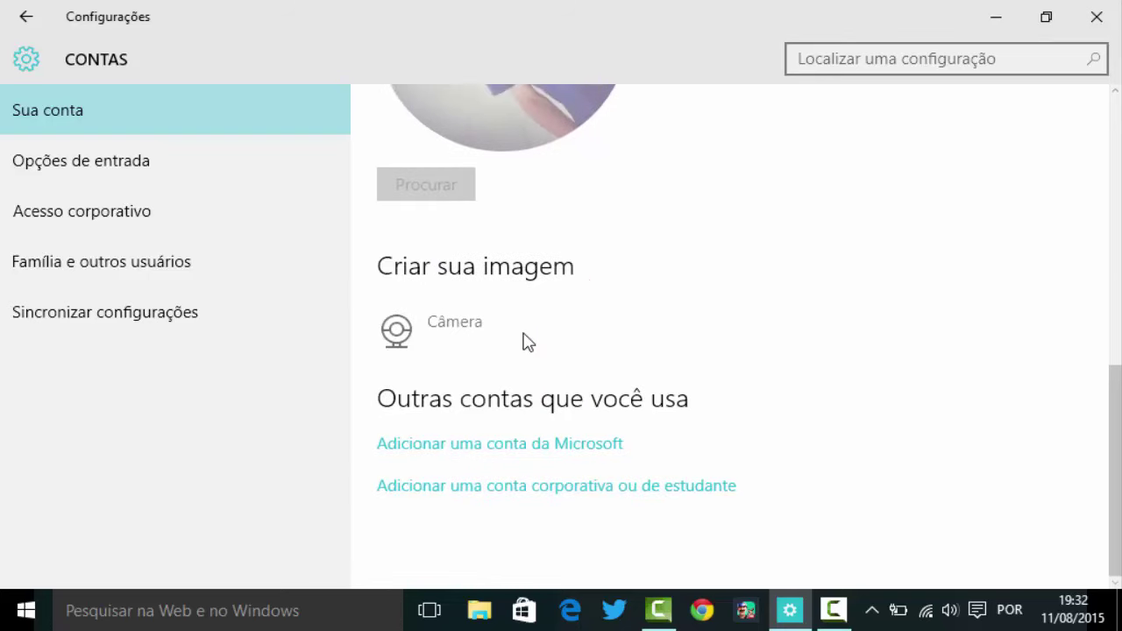
{"action": "scroll", "coordinate": [523, 342], "scroll_direction": "up", "scroll_amount": 8}
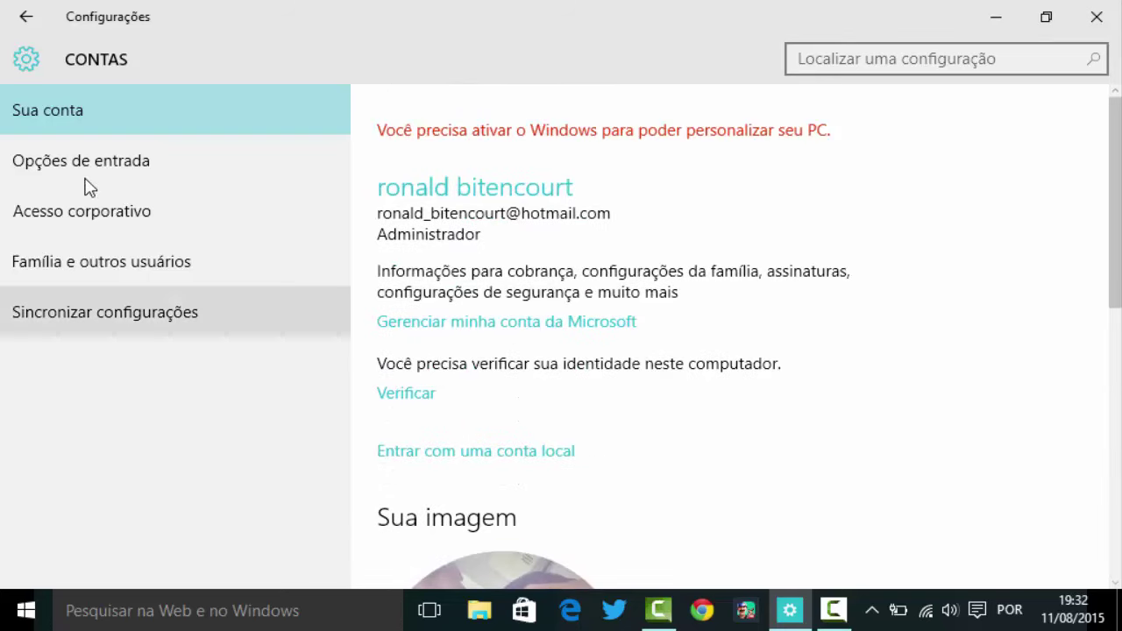
On Família e outros usuários, expand the Outlook account's options and cancel its removal
{"action": "left_click", "coordinate": [136, 261]}
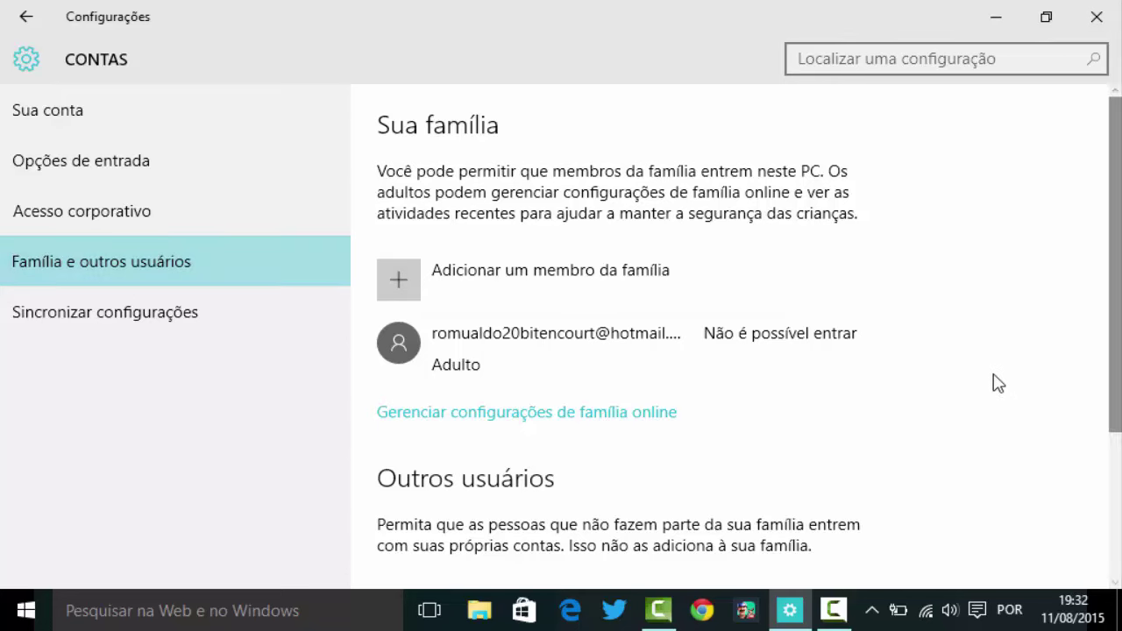
{"action": "scroll", "coordinate": [991, 380], "scroll_direction": "down", "scroll_amount": 3}
{"action": "left_click", "coordinate": [470, 461]}
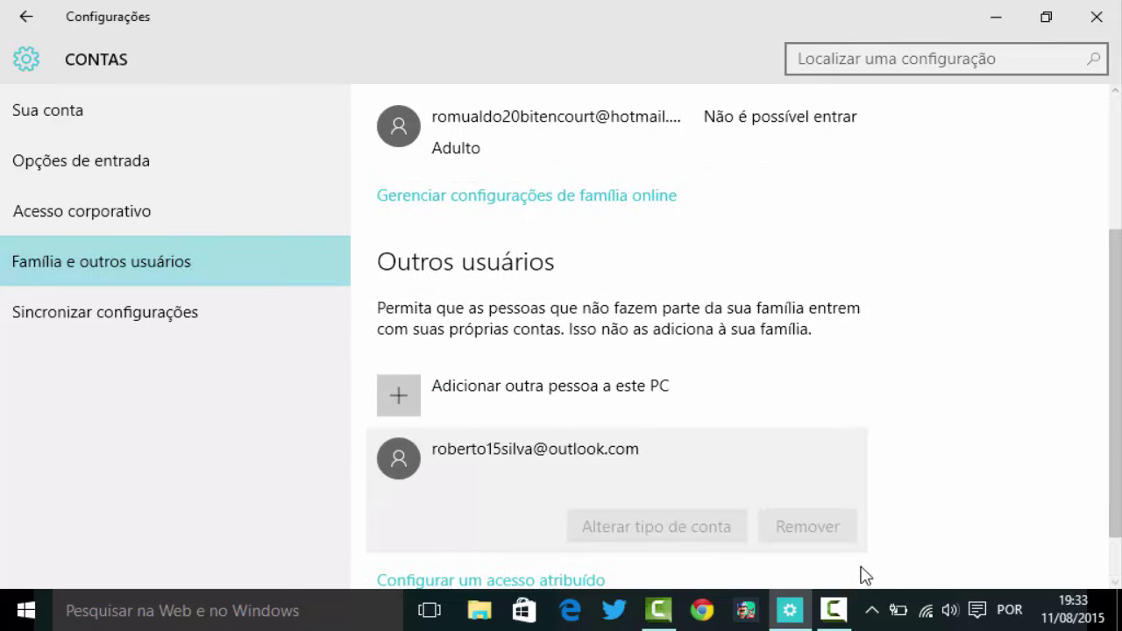
{"action": "left_click", "coordinate": [821, 530]}
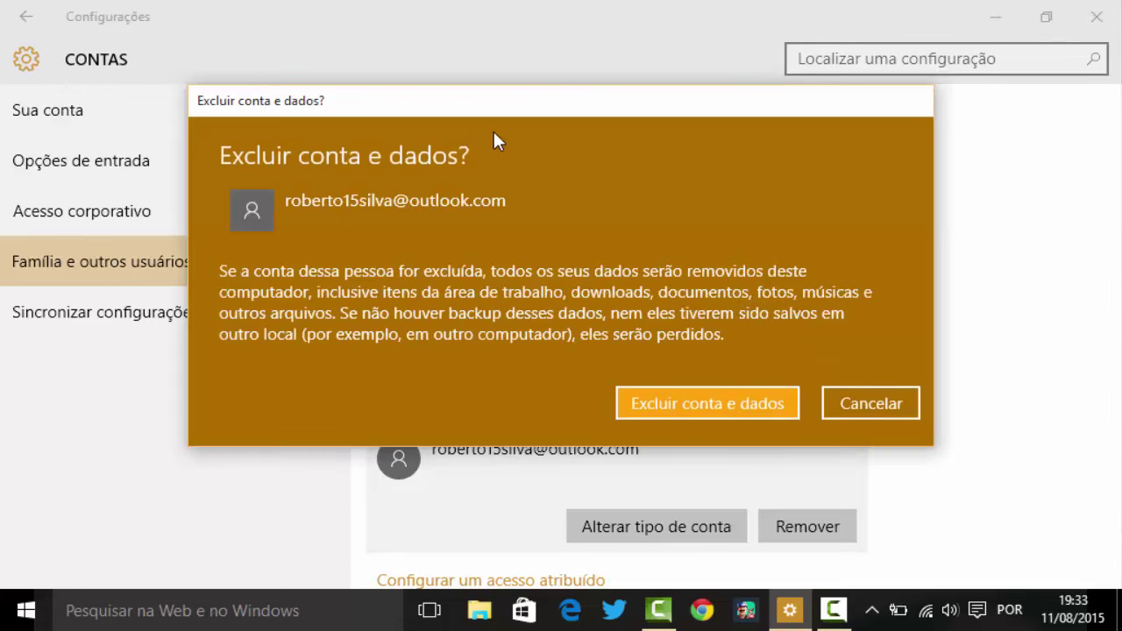
{"action": "left_click", "coordinate": [898, 408]}
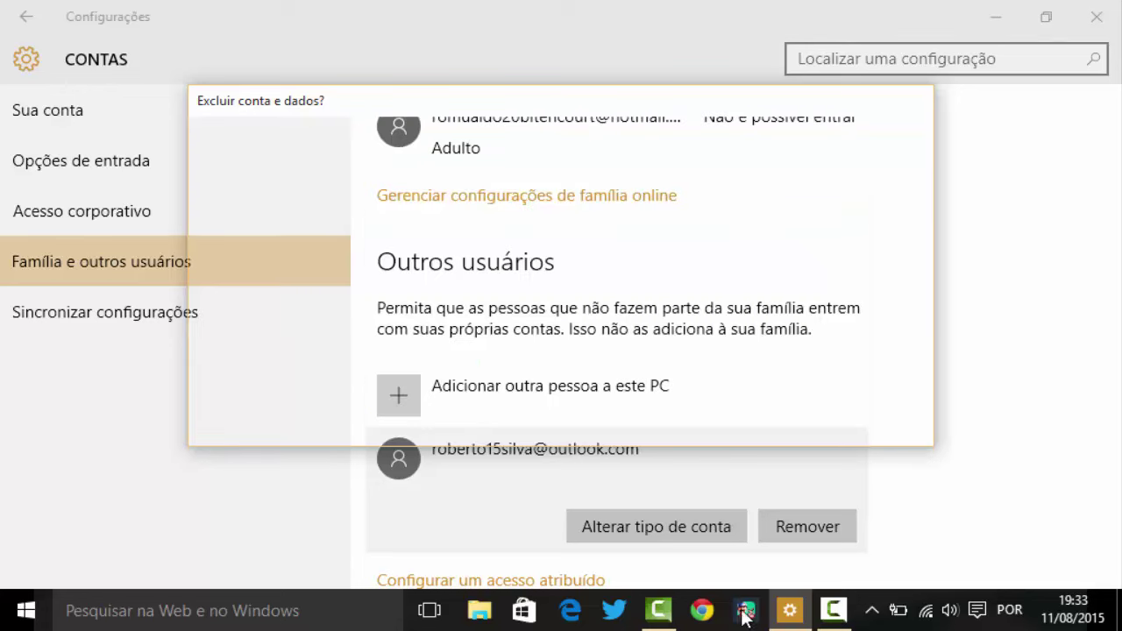
Leave the Outlook user's type as Usuário Padrão, then delete the account and its data
{"action": "left_click", "coordinate": [612, 517]}
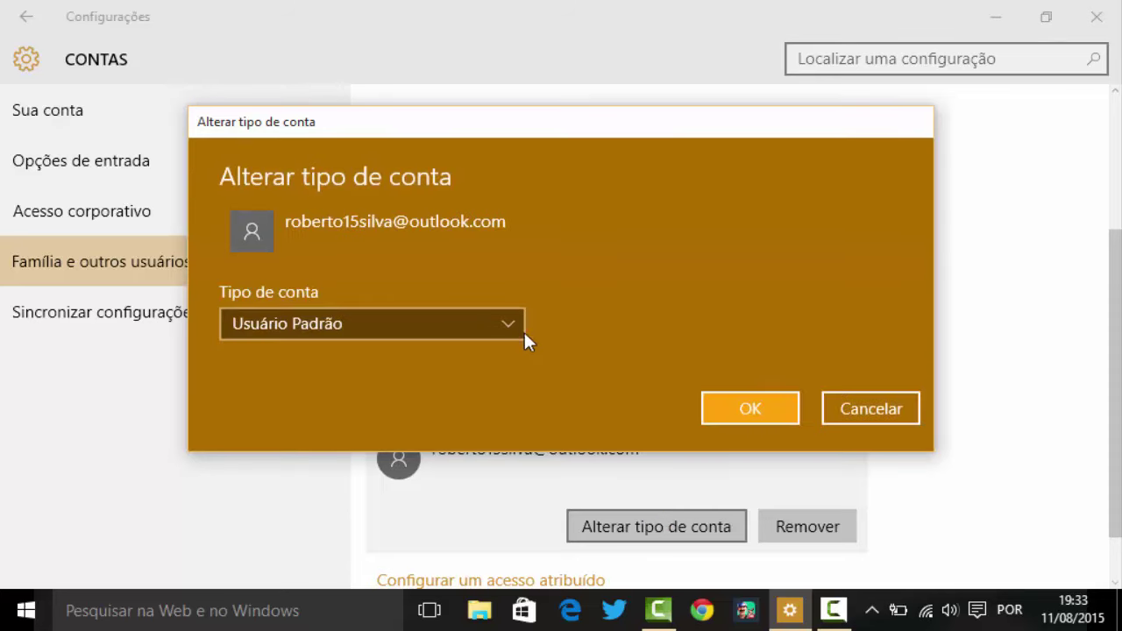
{"action": "left_click", "coordinate": [497, 334]}
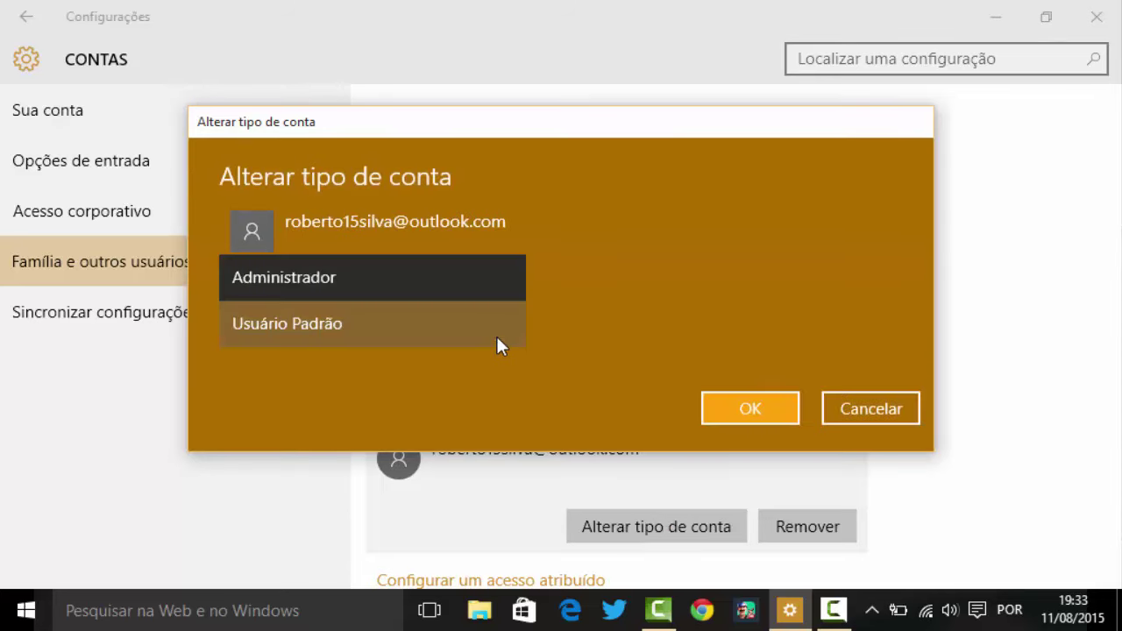
{"action": "left_click", "coordinate": [735, 344]}
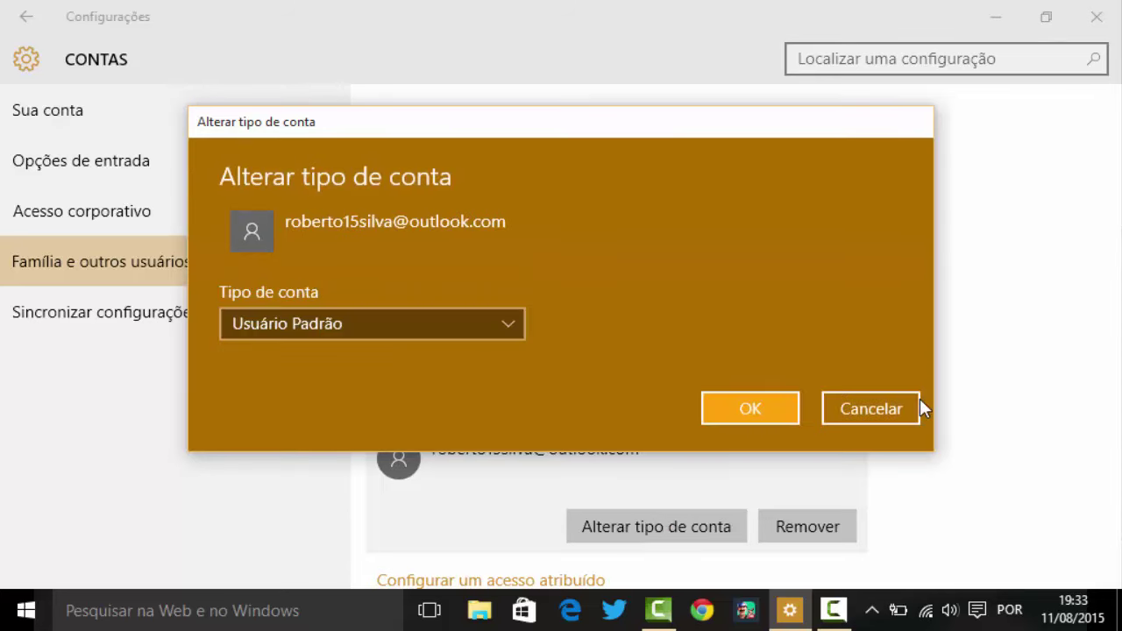
{"action": "left_click", "coordinate": [865, 405]}
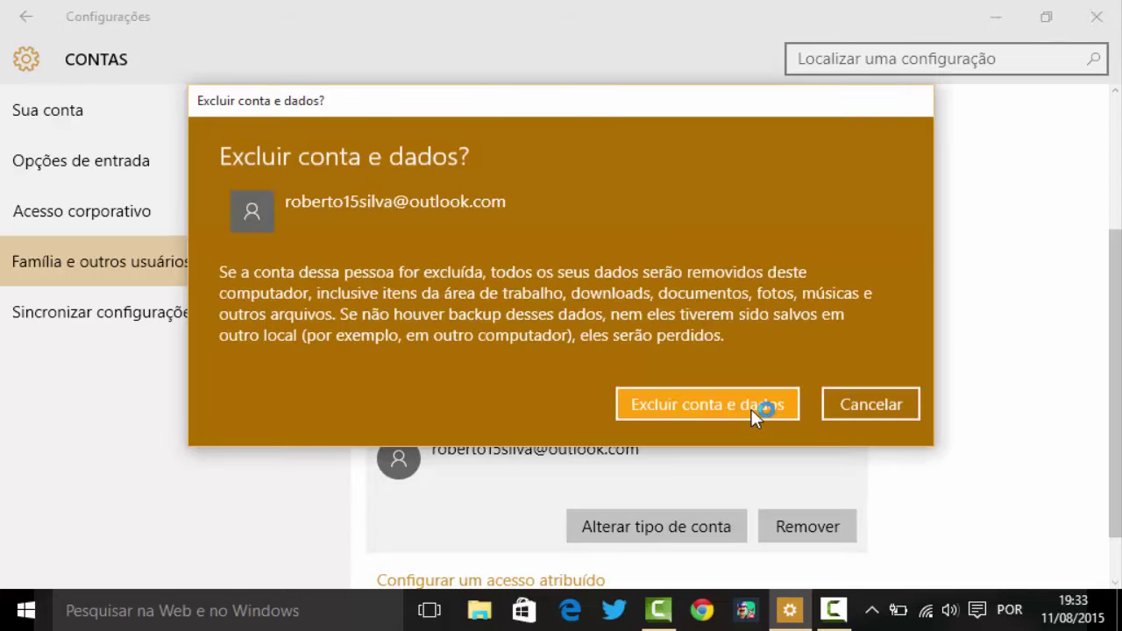
{"action": "left_click", "coordinate": [752, 410]}
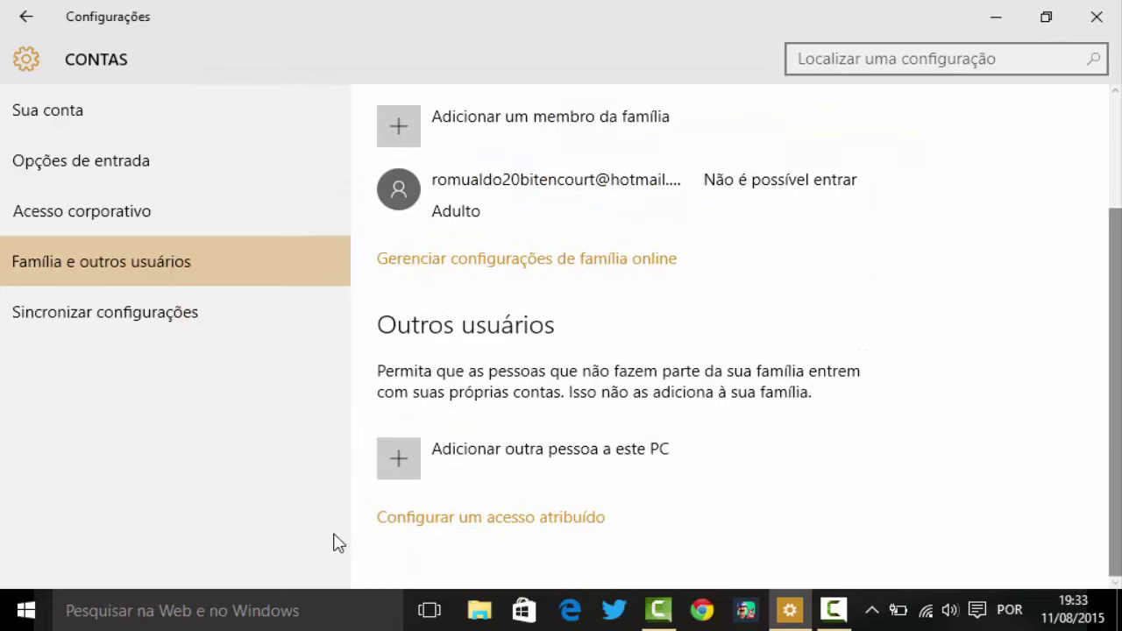
Choose Adicionar outra pessoa a este PC to reach the 'Como essa pessoa fará o logon?' prompt
{"action": "left_click", "coordinate": [504, 454]}
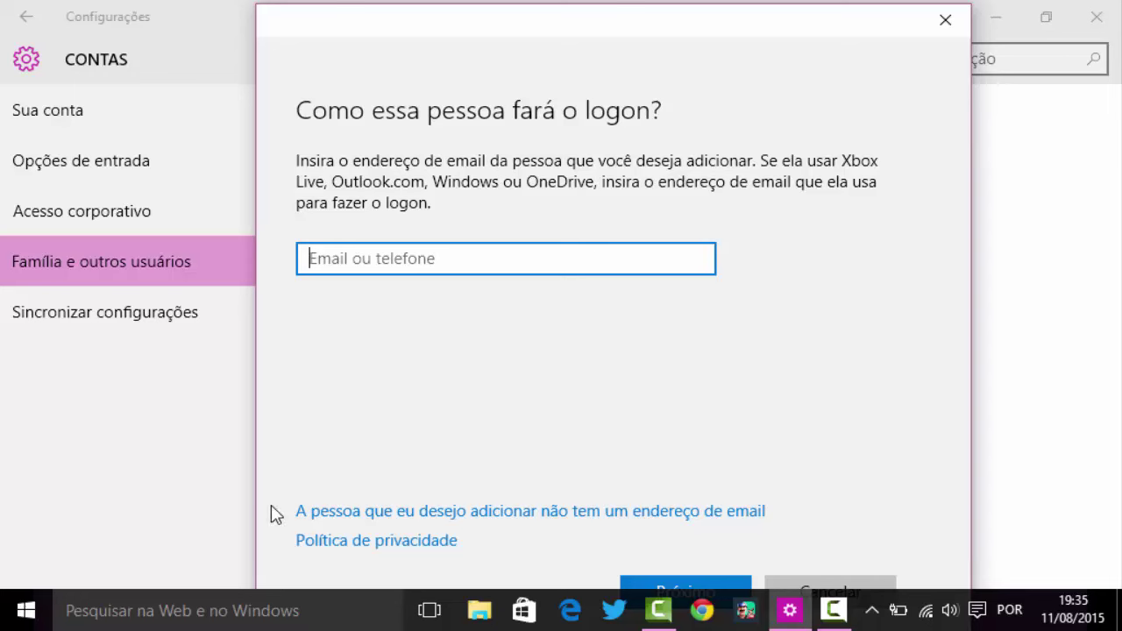
Enter the new user's Outlook e-mail address, submit it, and finish at 'Você está pronto!'
{"action": "left_click", "coordinate": [355, 516]}
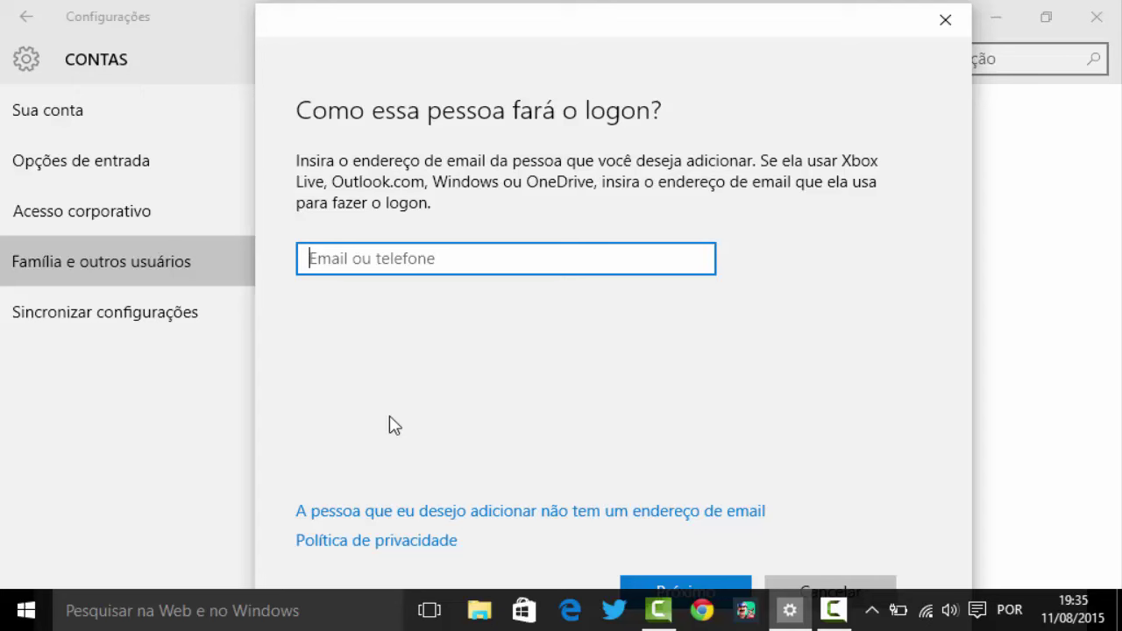
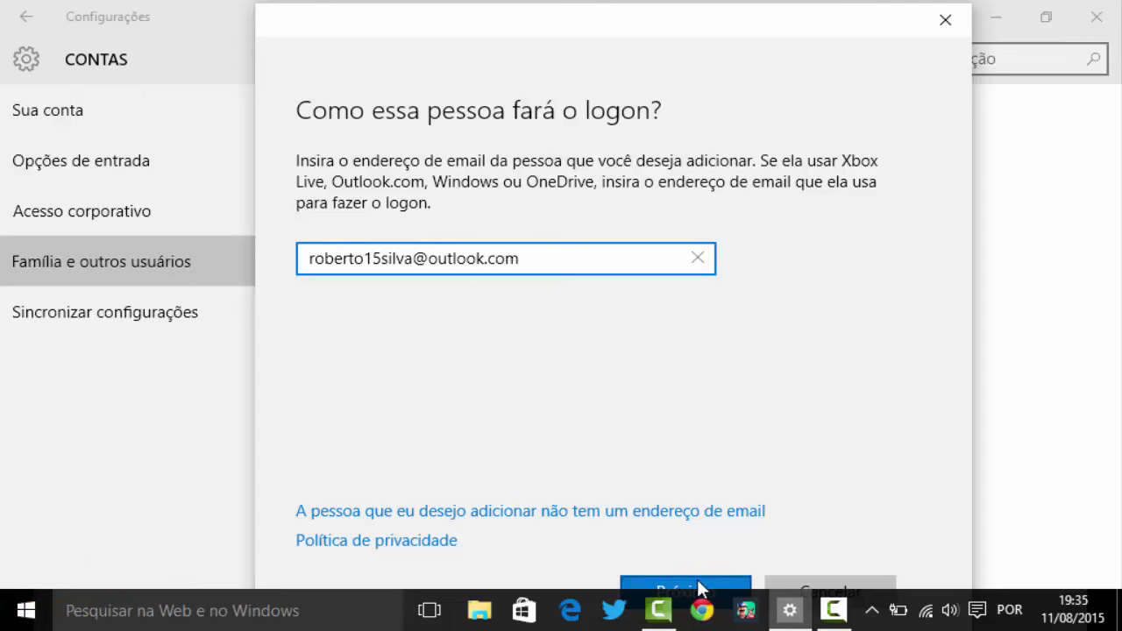
{"action": "left_click", "coordinate": [700, 589]}
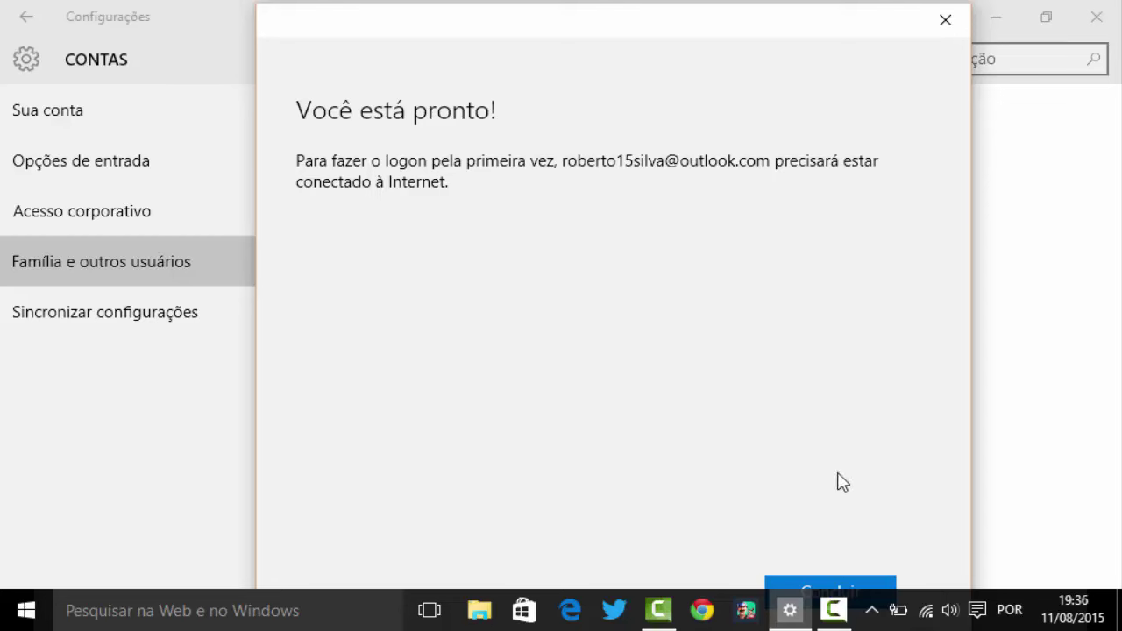
{"action": "left_click", "coordinate": [858, 592]}
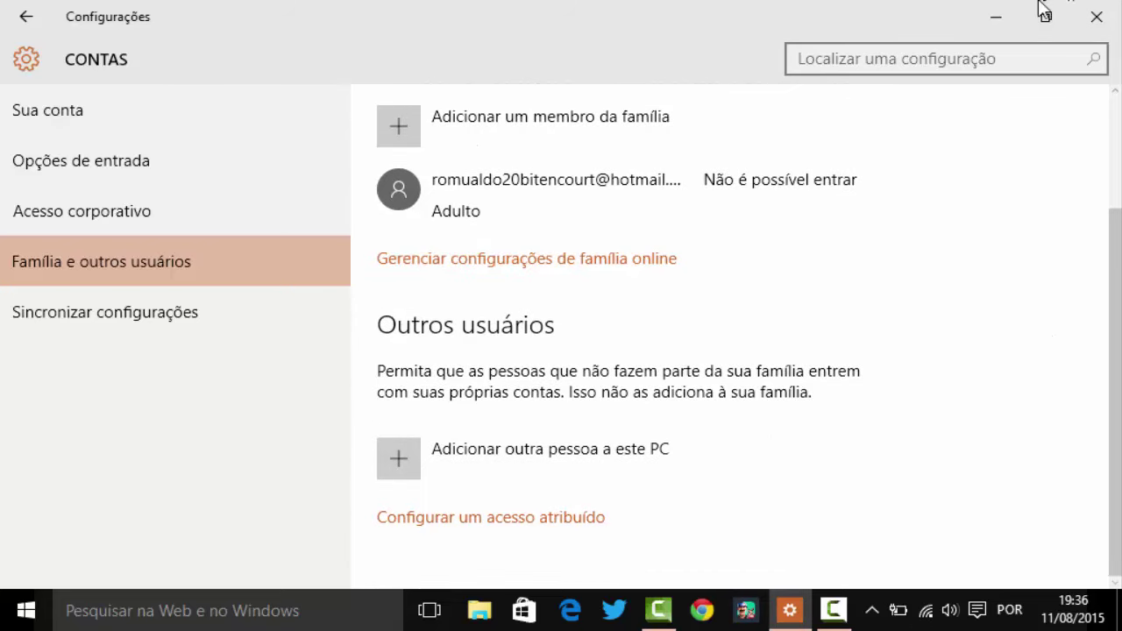
Refresh the desktop with Atualizar, briefly restore Settings, then minimize it again
{"action": "key", "text": "super+d"}
{"action": "right_click", "coordinate": [634, 162]}
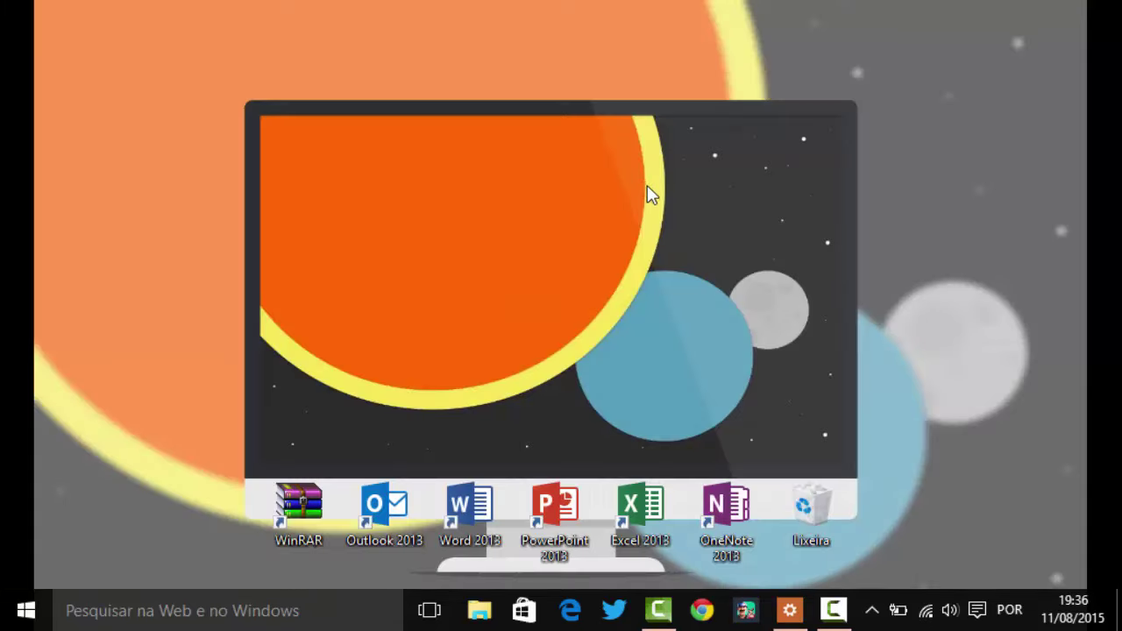
{"action": "left_click", "coordinate": [670, 223]}
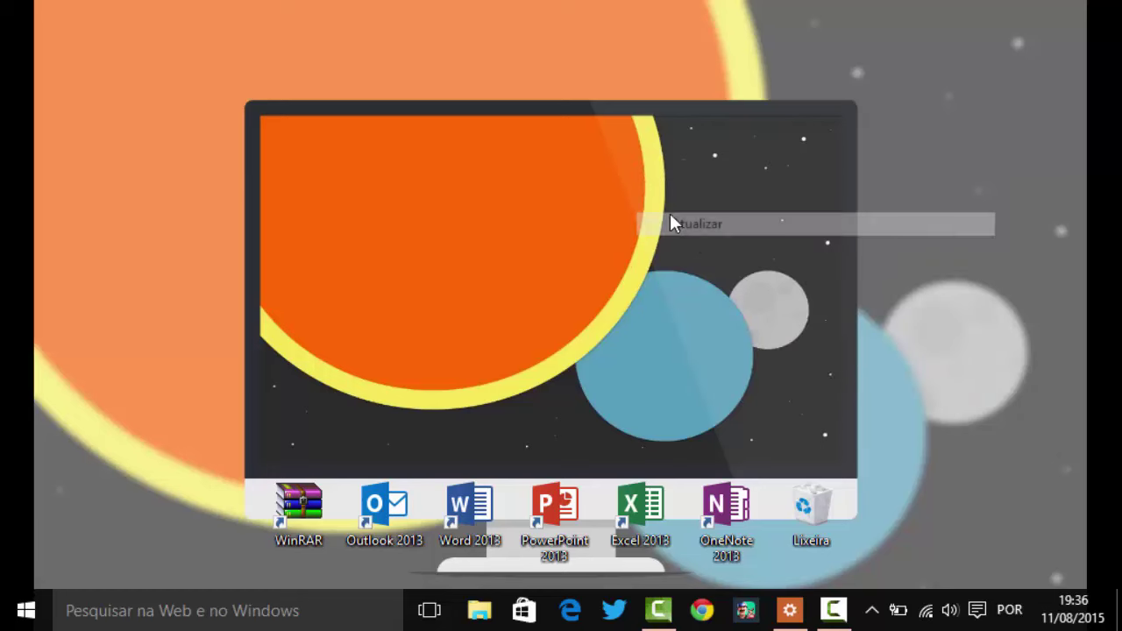
{"action": "left_click", "coordinate": [790, 610]}
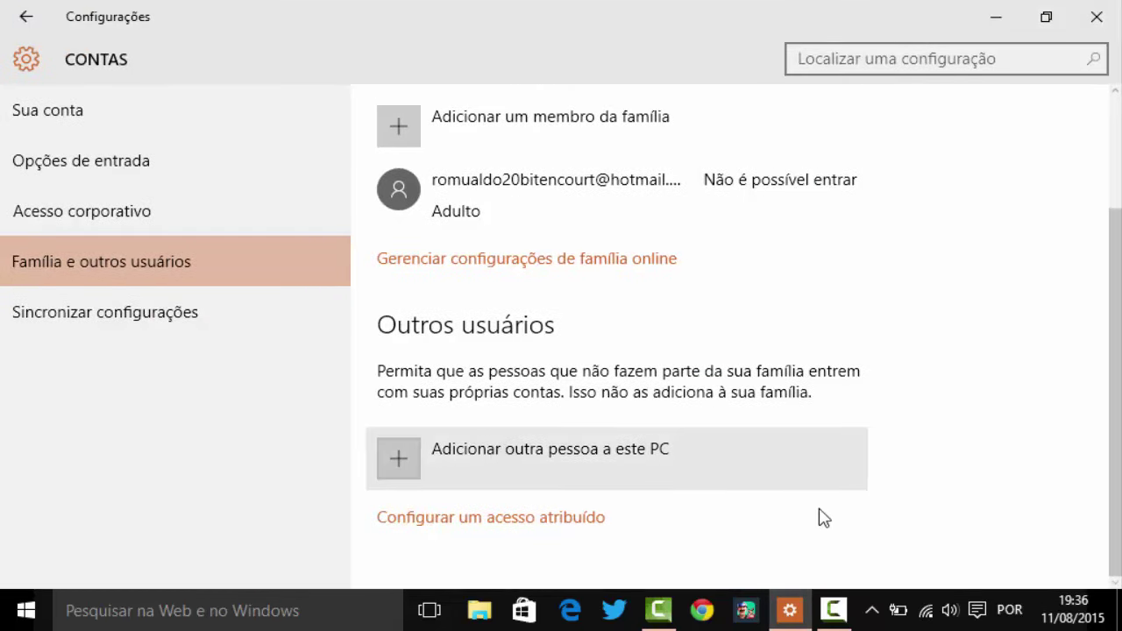
{"action": "scroll", "coordinate": [521, 339], "scroll_direction": "up", "scroll_amount": 3}
{"action": "scroll", "coordinate": [521, 339], "scroll_direction": "down", "scroll_amount": 3}
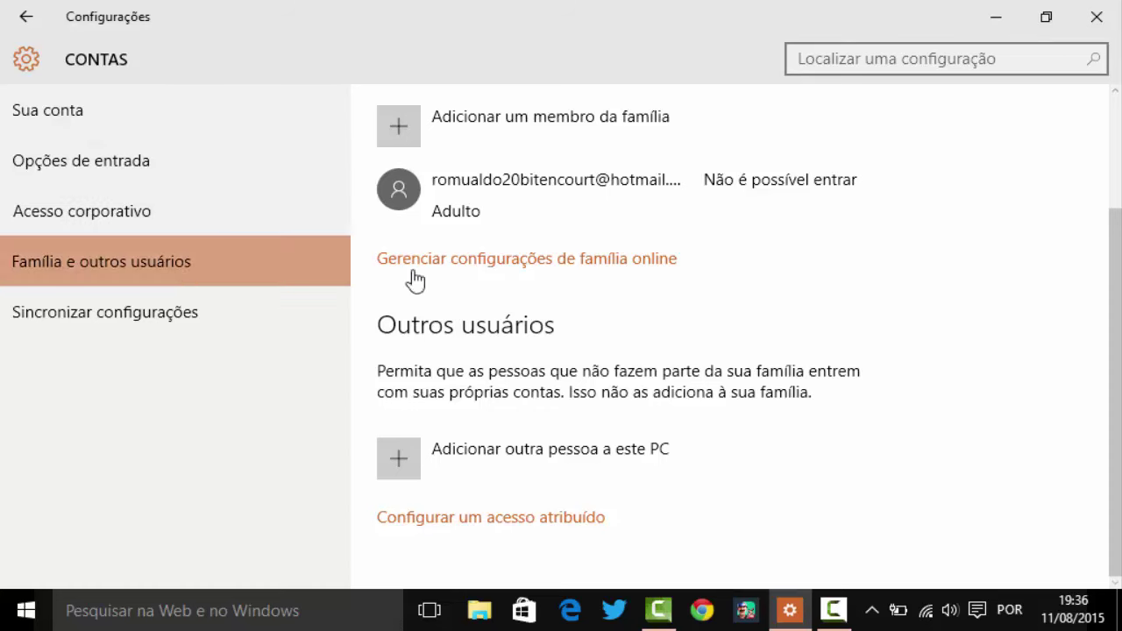
{"action": "left_click", "coordinate": [1119, 614]}
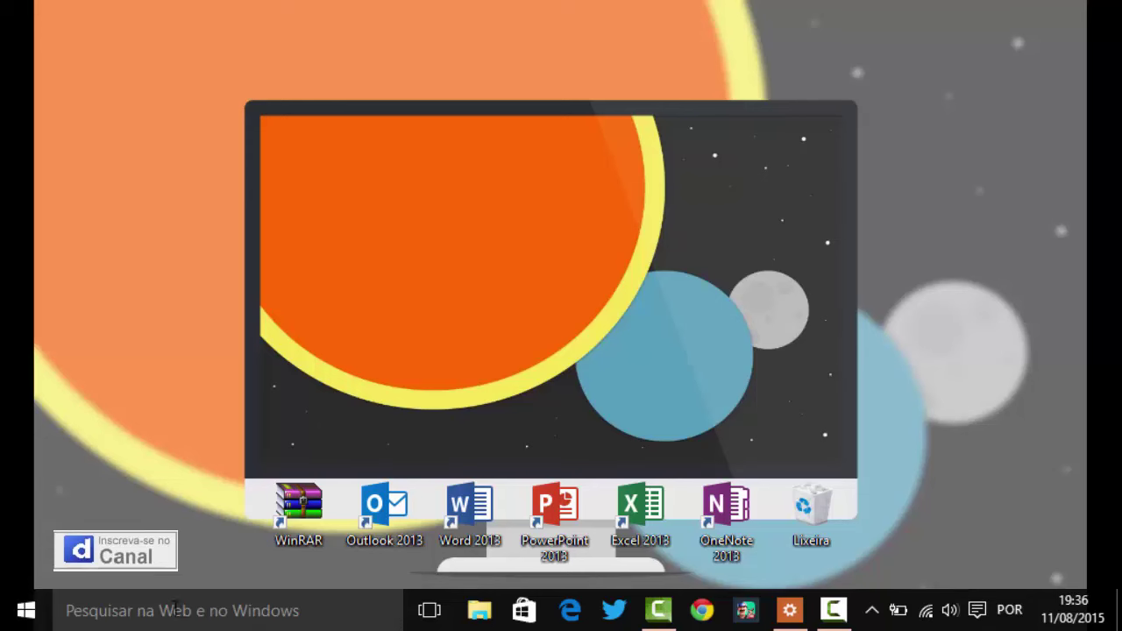
Launch Painel de Controle from Sistema do Windows in the Start menu's Todos os aplicativos list
{"action": "key", "text": "super"}
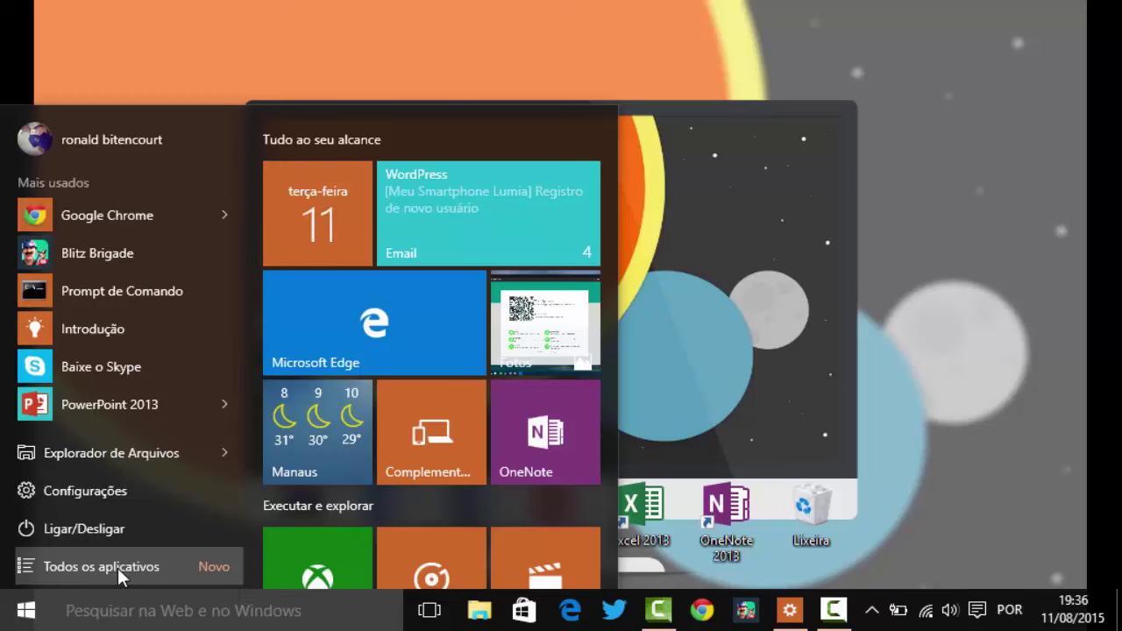
{"action": "left_click", "coordinate": [117, 568]}
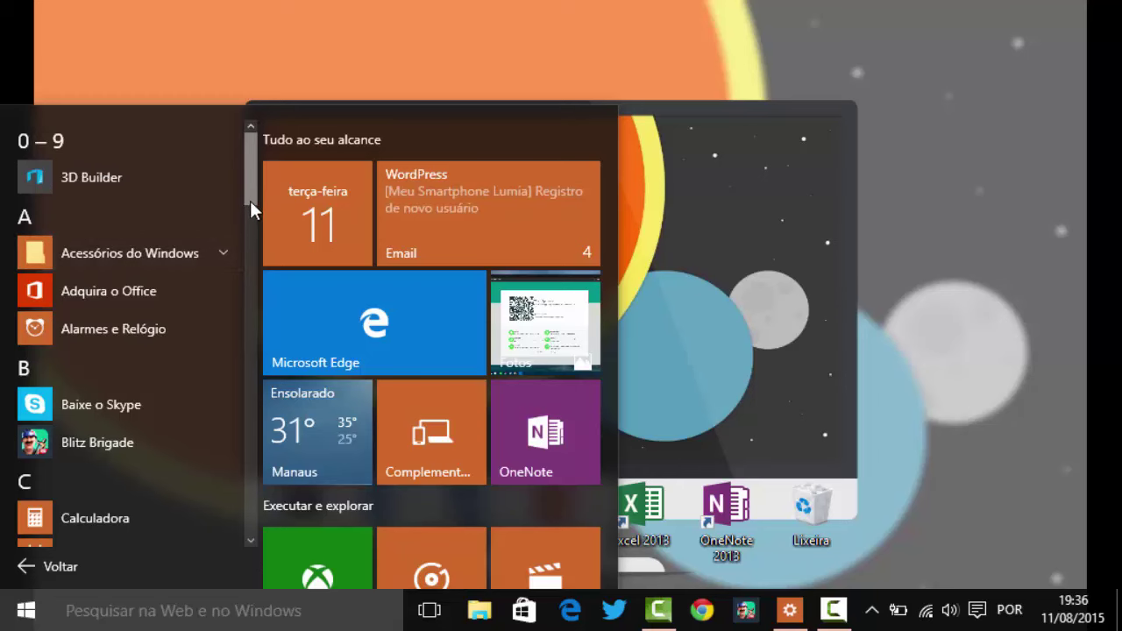
{"action": "scroll", "coordinate": [256, 342], "scroll_direction": "down", "scroll_amount": 4}
{"action": "scroll", "coordinate": [256, 377], "scroll_direction": "down", "scroll_amount": 10}
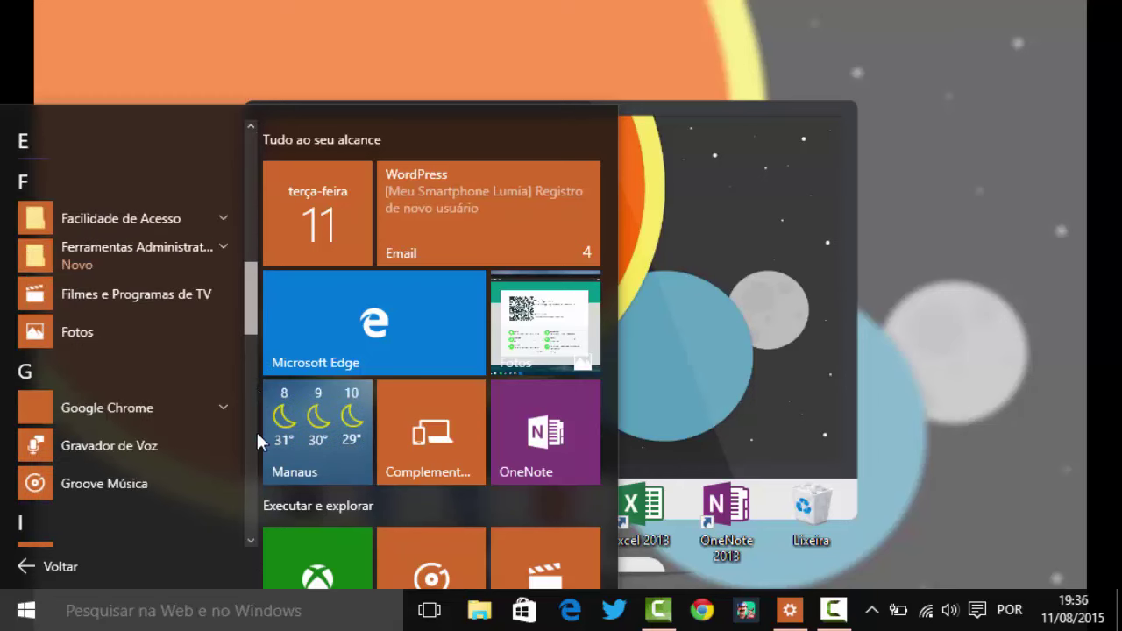
{"action": "scroll", "coordinate": [250, 526], "scroll_direction": "down", "scroll_amount": 5}
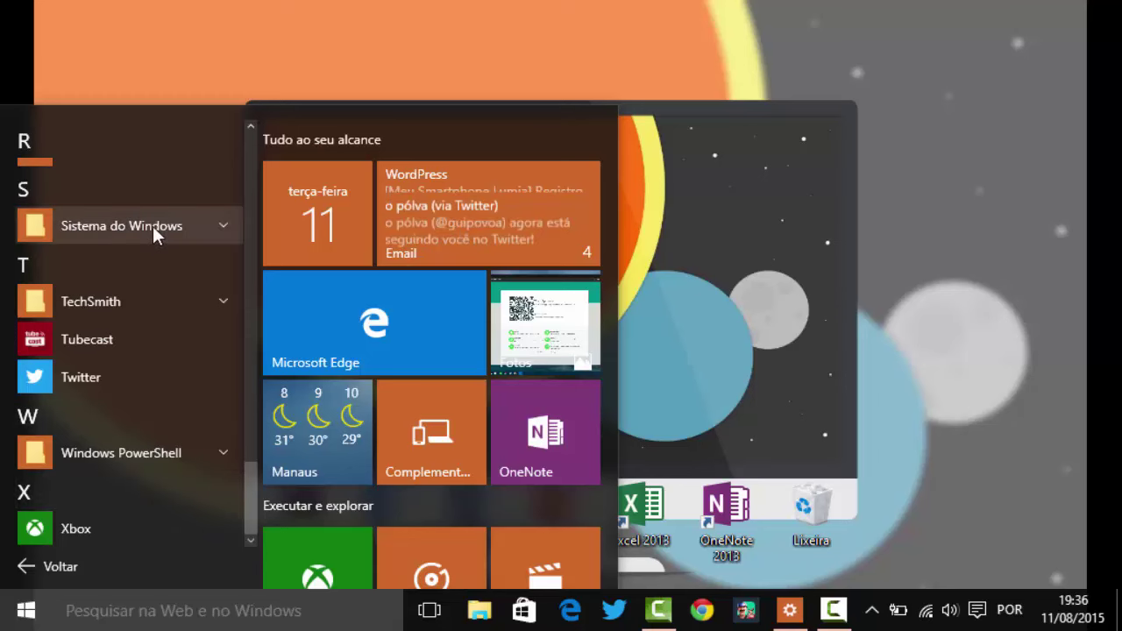
{"action": "left_click", "coordinate": [153, 227]}
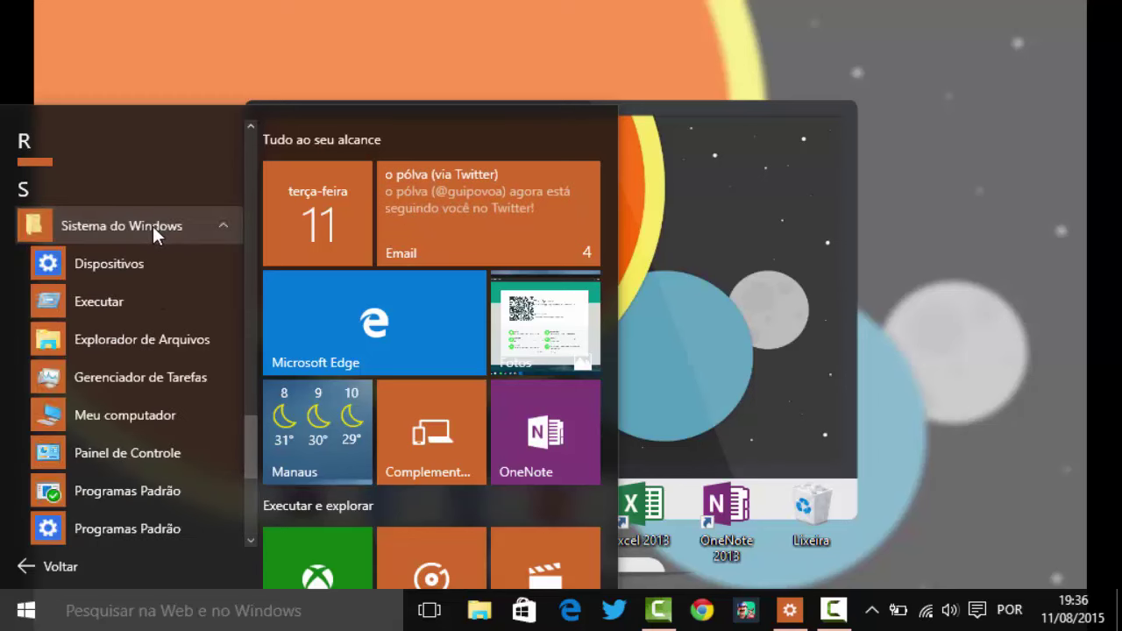
{"action": "scroll", "coordinate": [150, 308], "scroll_direction": "down", "scroll_amount": 1}
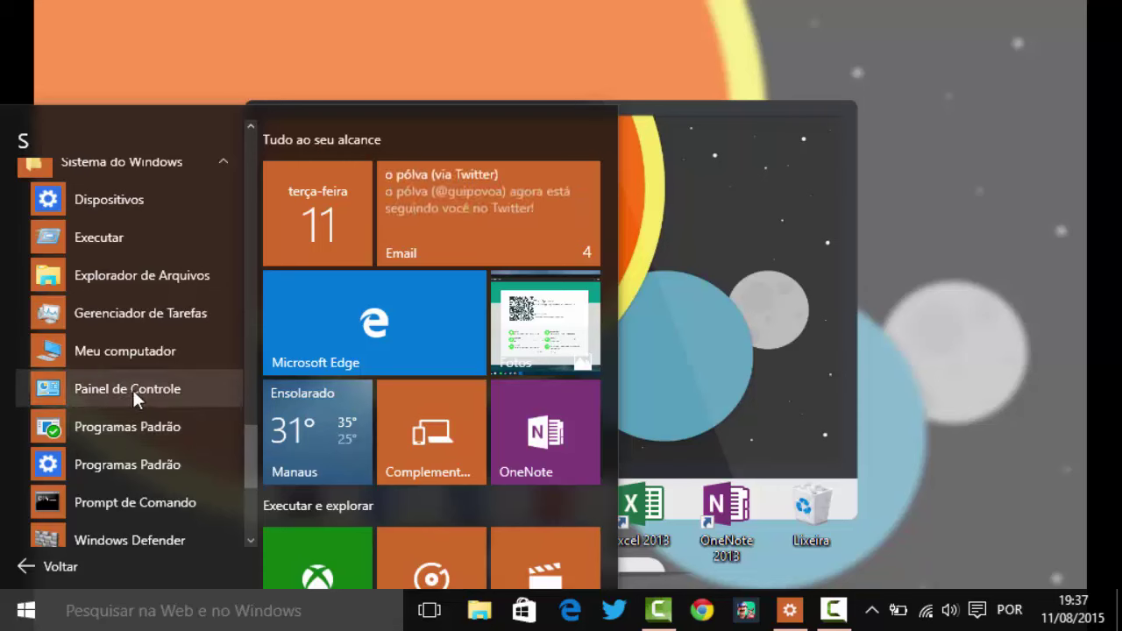
{"action": "key", "text": "Escape"}
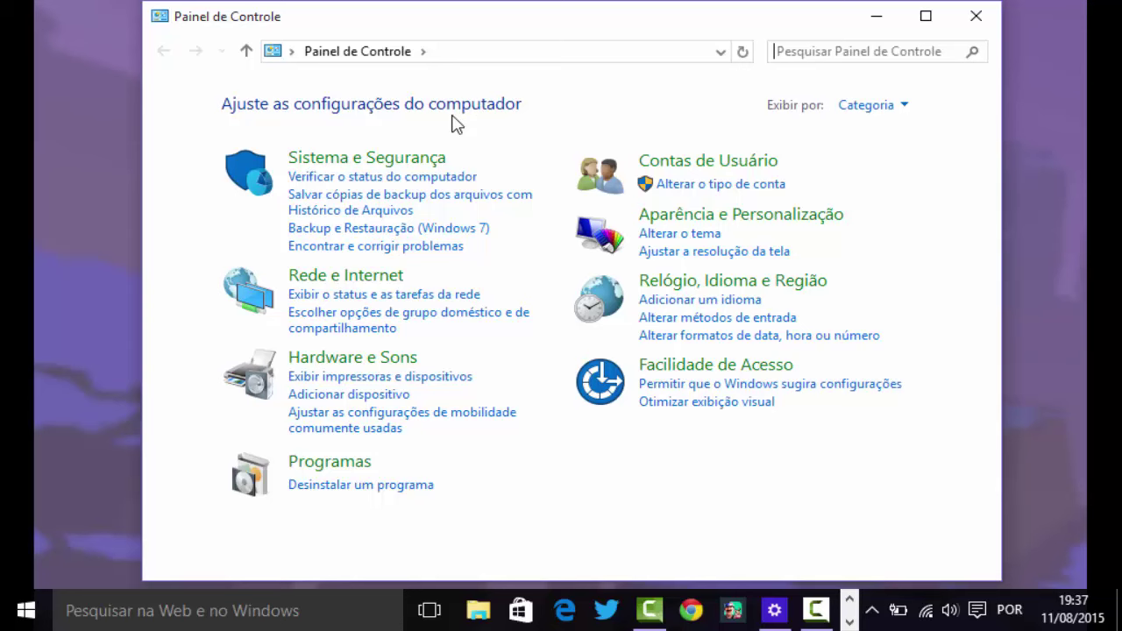
Go to Contas de Usuário > Gerenciar outra conta and select the new Outlook user
{"action": "left_click", "coordinate": [719, 167]}
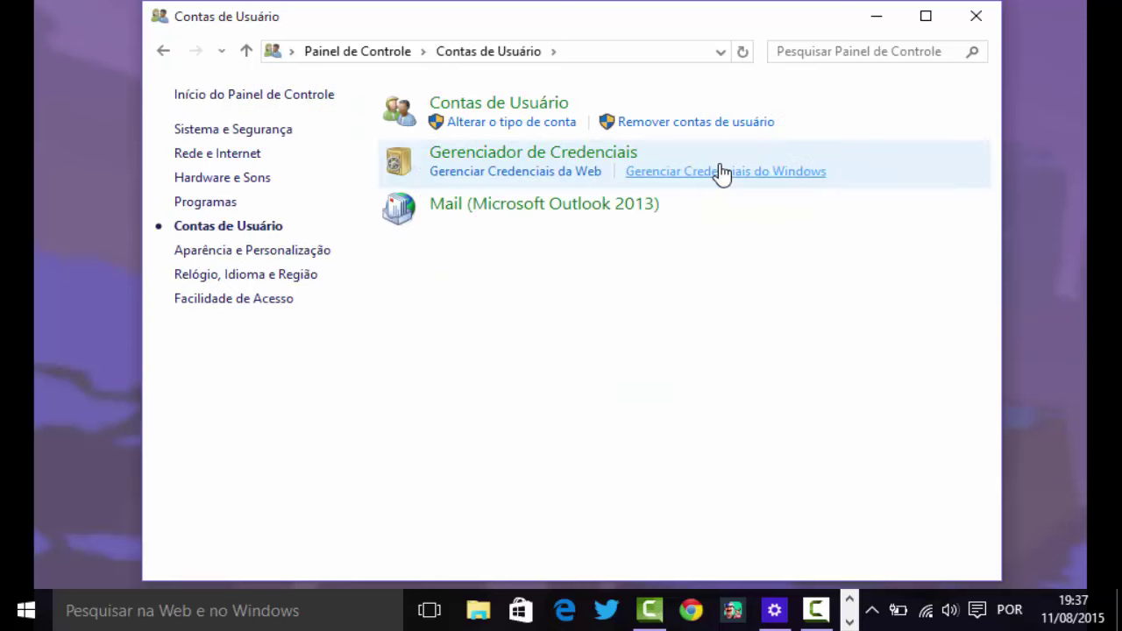
{"action": "left_click", "coordinate": [526, 111]}
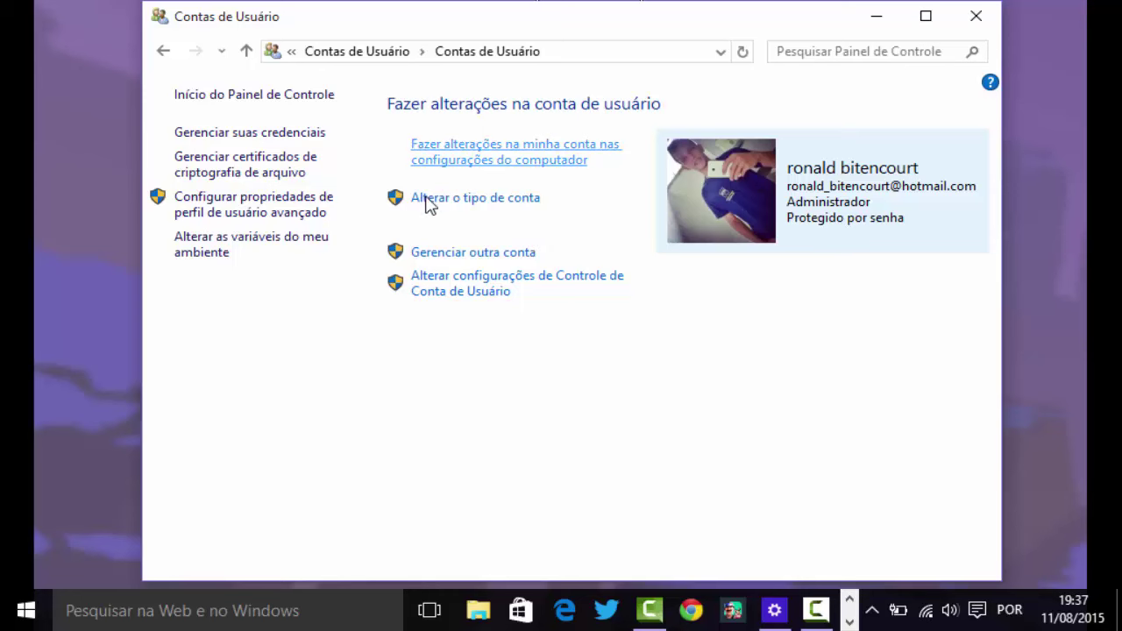
{"action": "left_click", "coordinate": [492, 254]}
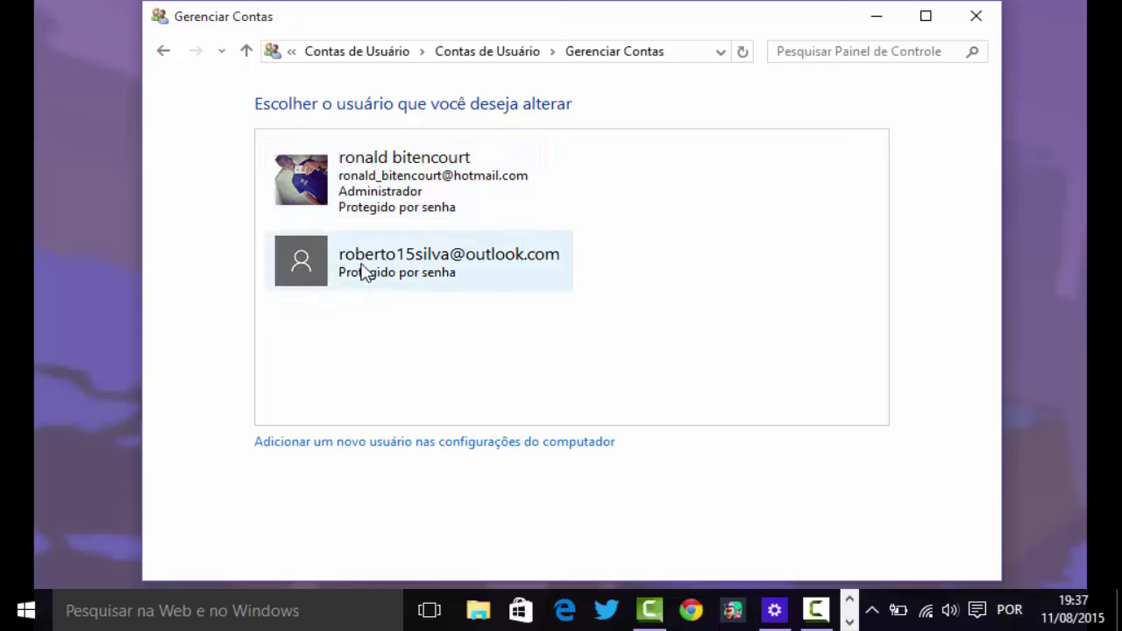
{"action": "left_click", "coordinate": [334, 263]}
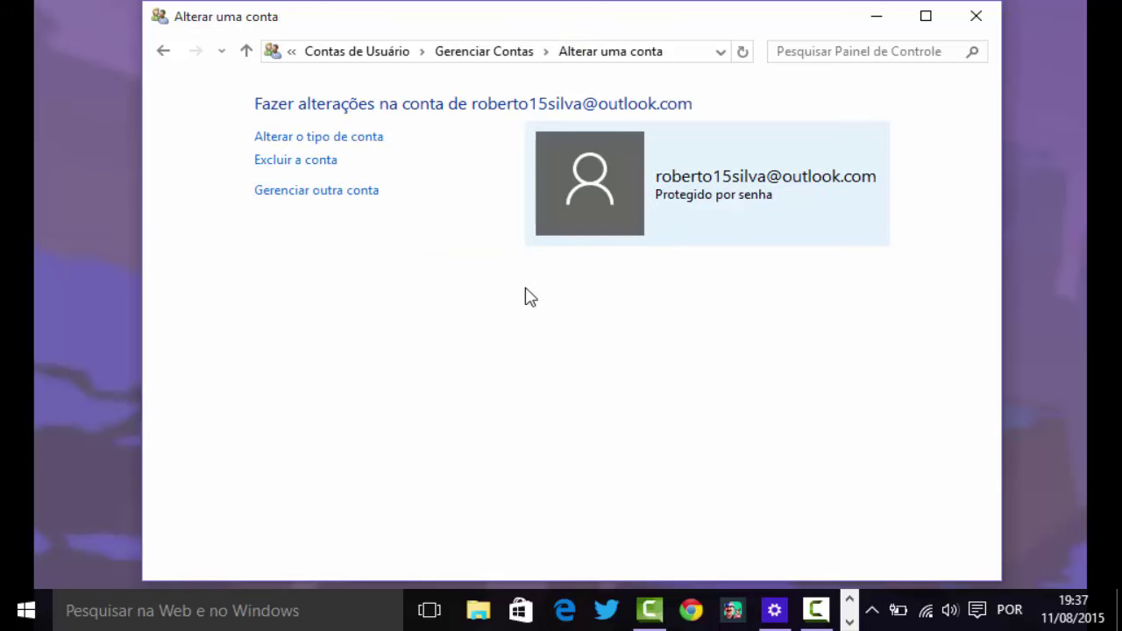
Check the new user's account type stays Padrão, cancel, and close Control Panel
{"action": "left_click", "coordinate": [270, 140]}
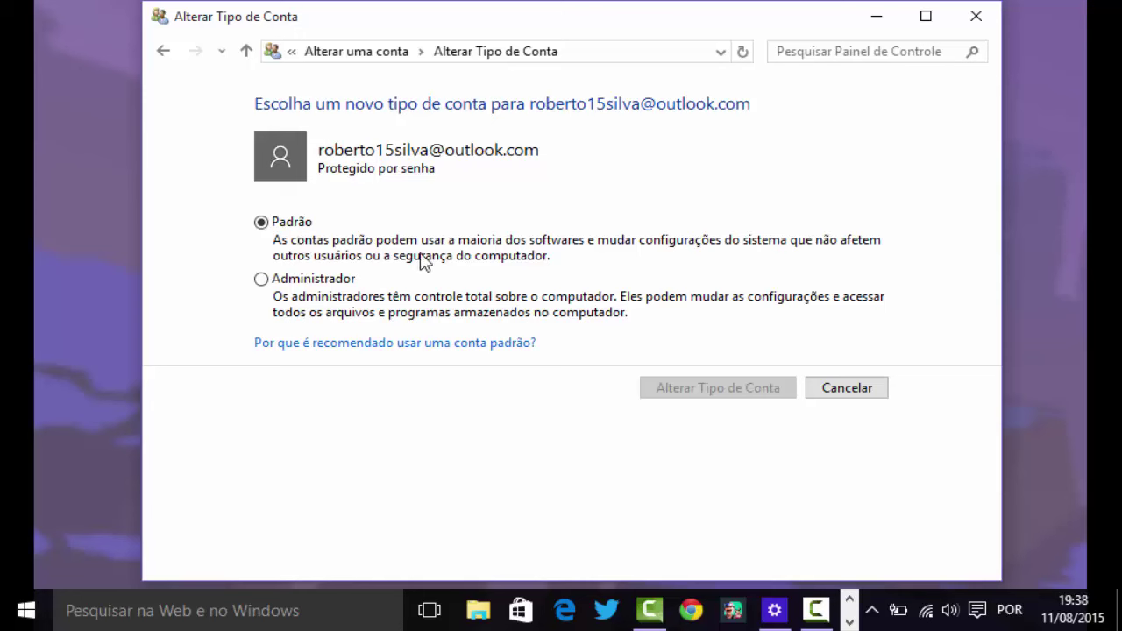
{"action": "left_click", "coordinate": [844, 387]}
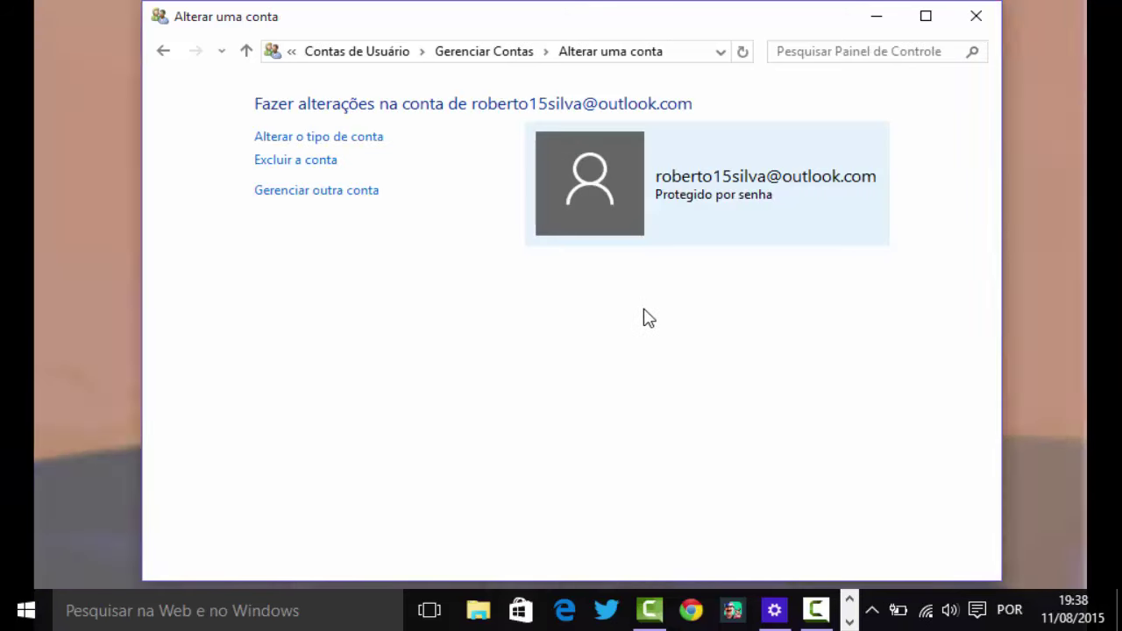
{"action": "left_click", "coordinate": [969, 19]}
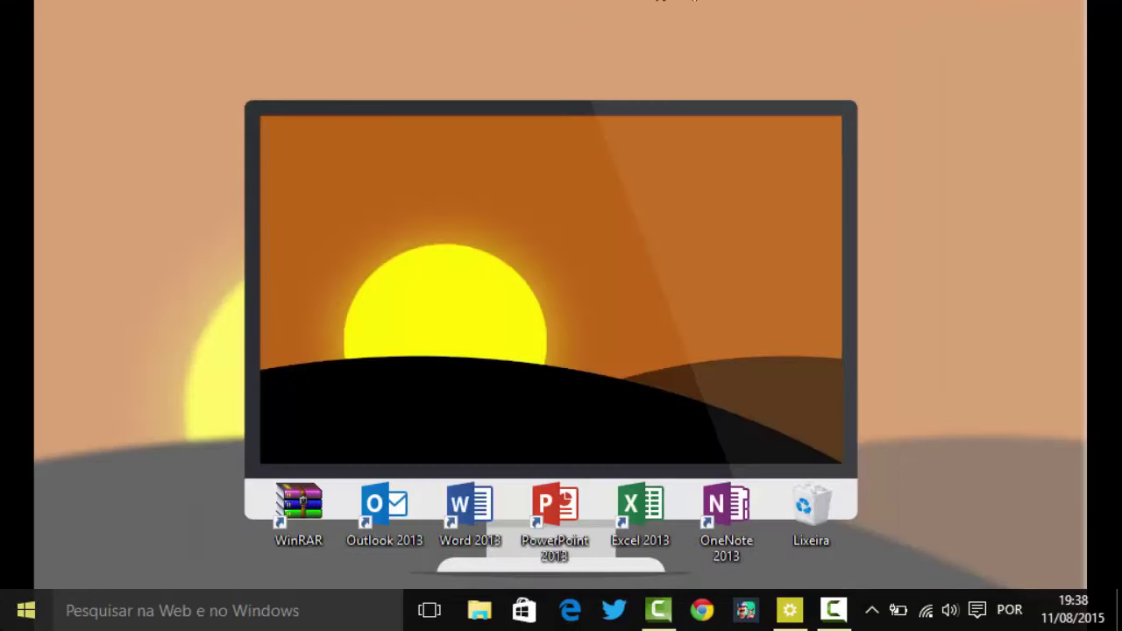
{"action": "left_click", "coordinate": [26, 610]}
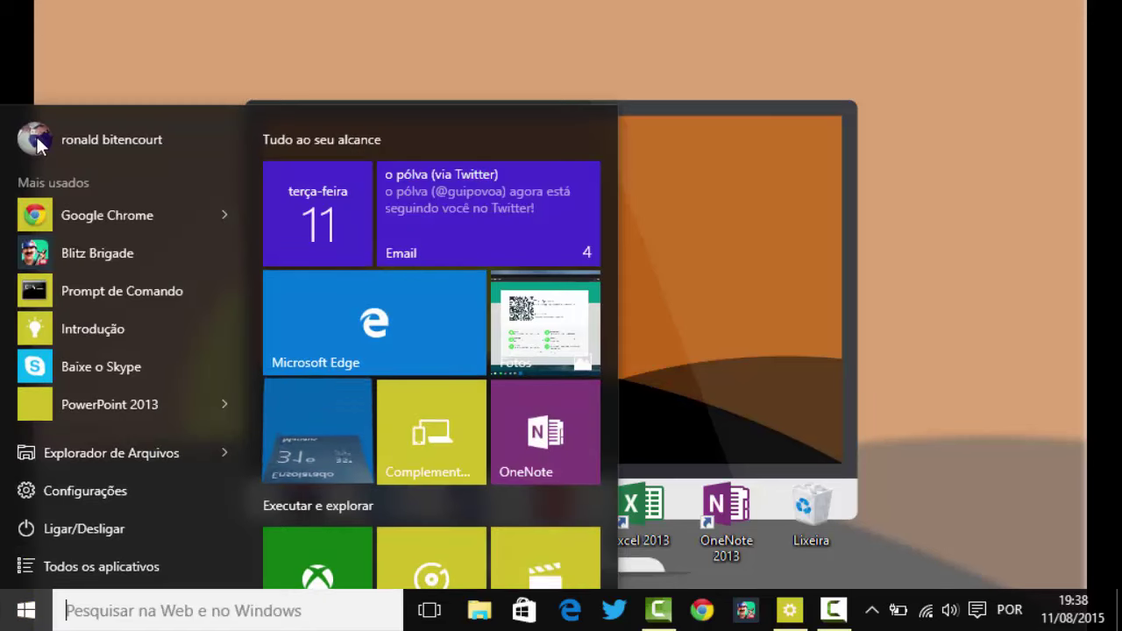
{"action": "left_click", "coordinate": [111, 138]}
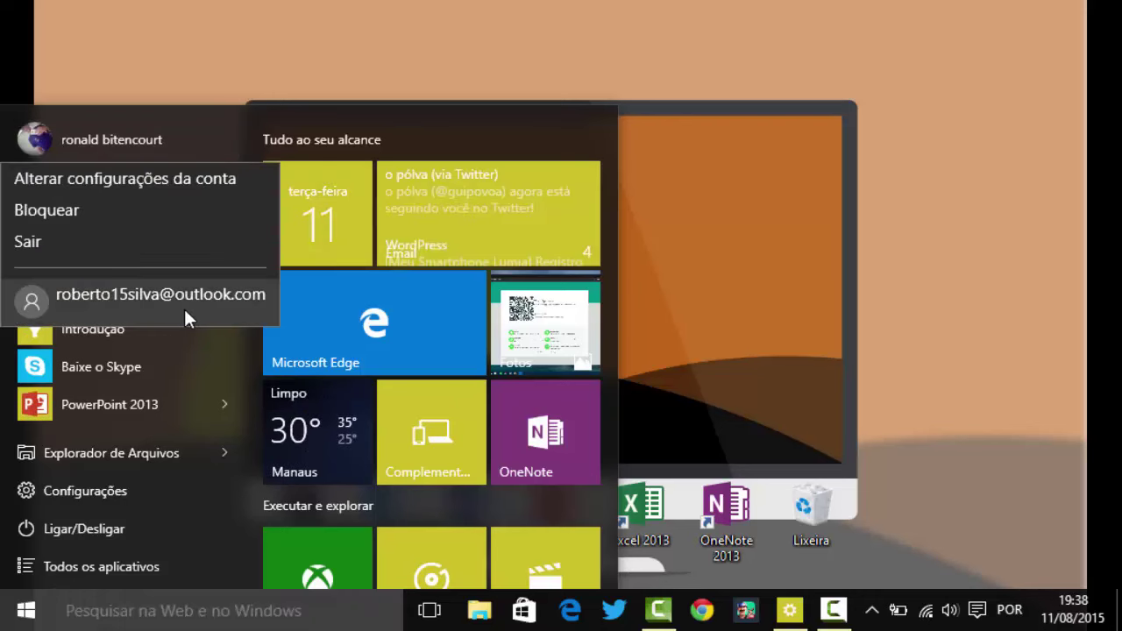
{"action": "left_click", "coordinate": [842, 97]}
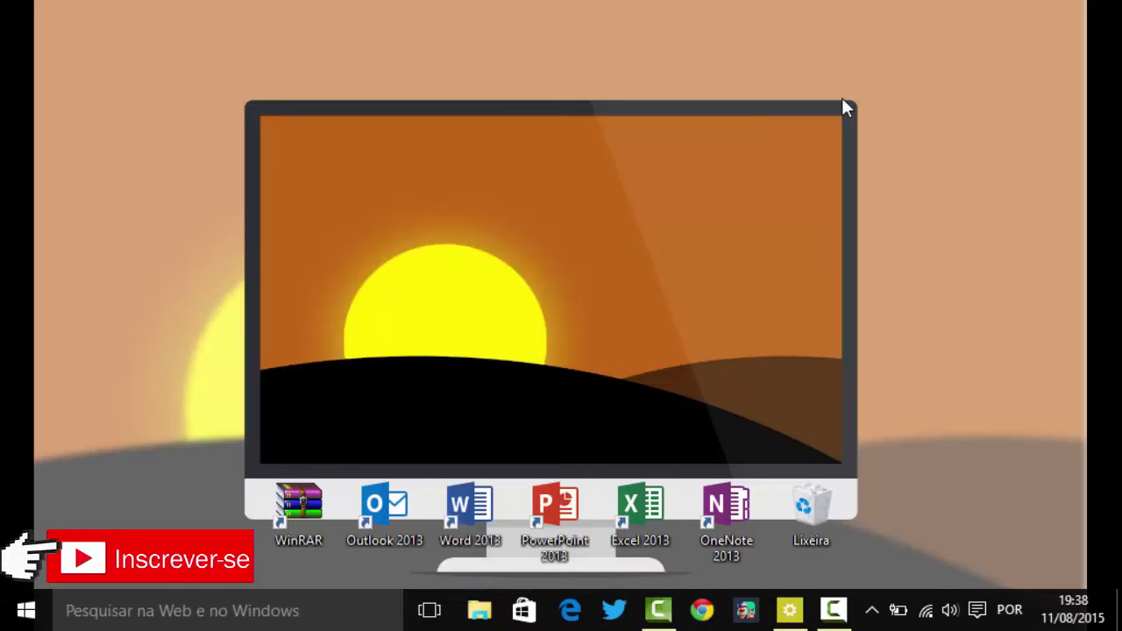